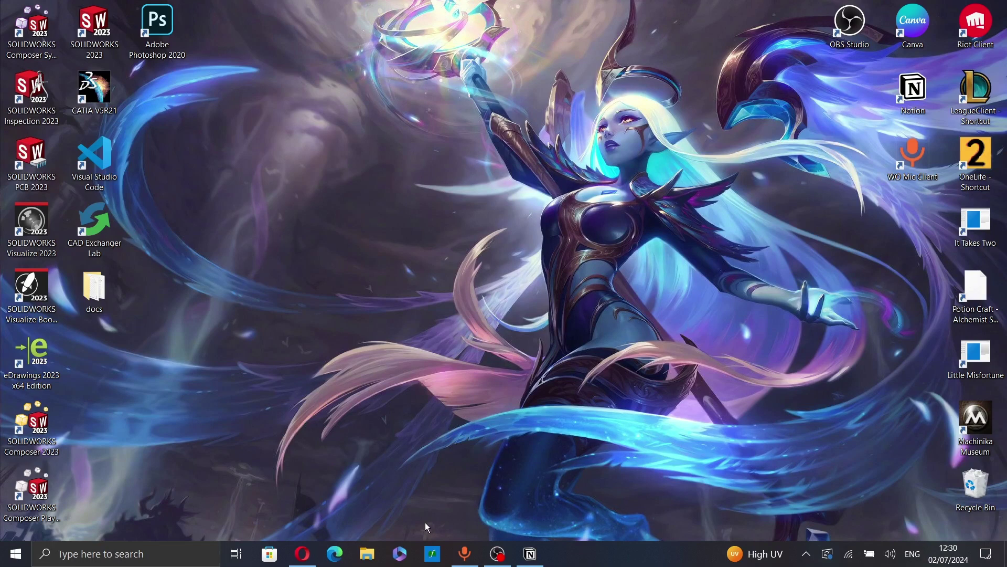
{"action": "left_click", "coordinate": [302, 554]}
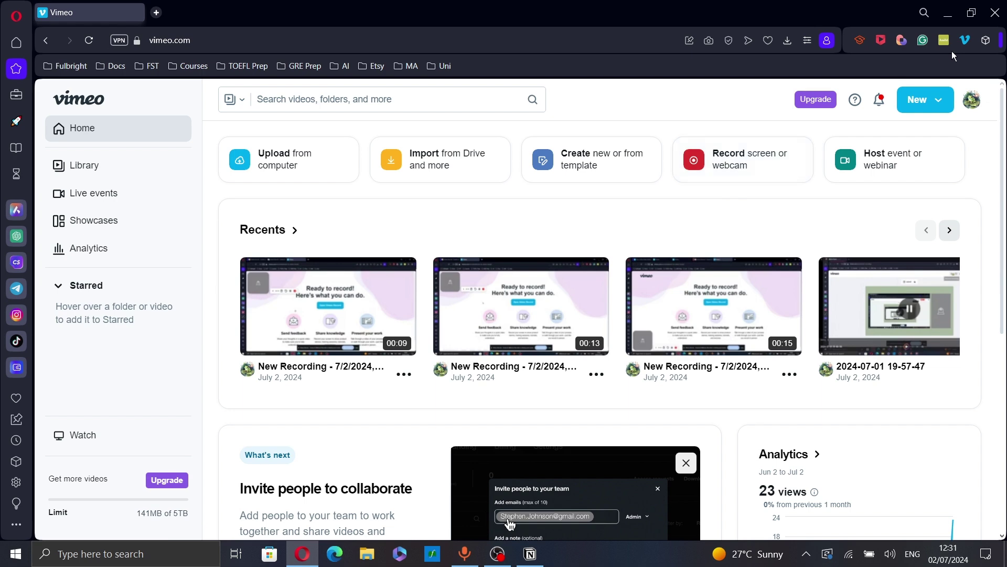
{"action": "left_click", "coordinate": [968, 42]}
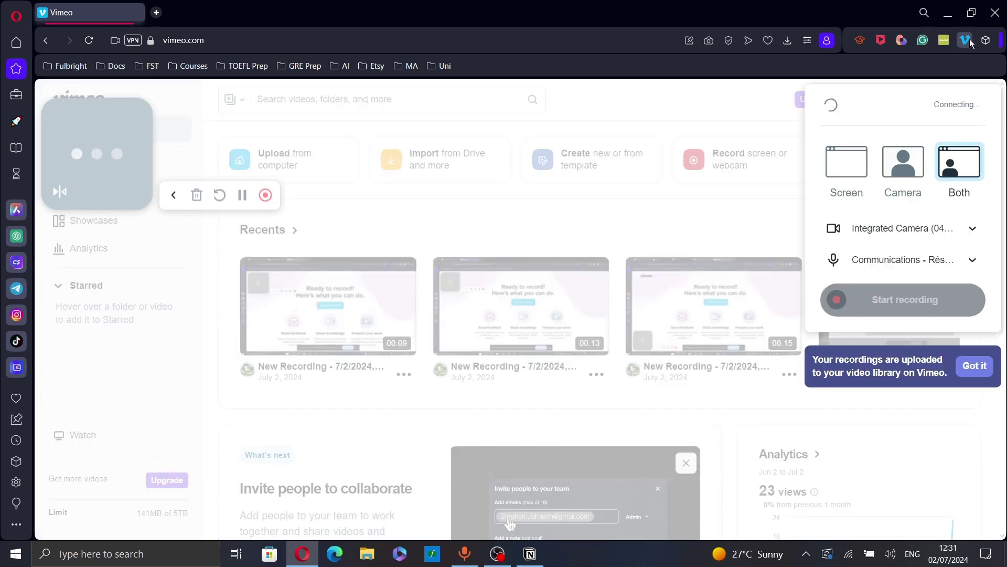
{"action": "left_click", "coordinate": [688, 122]}
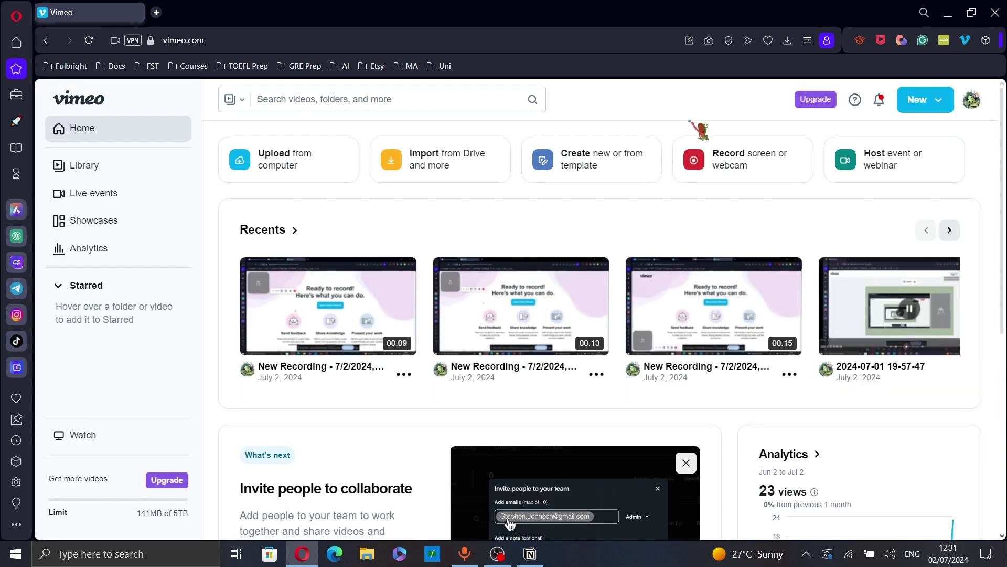
In the screen recorder, flip the Camera + screen layouts horizontally and vertically to put the camera top right
{"action": "left_click", "coordinate": [753, 175]}
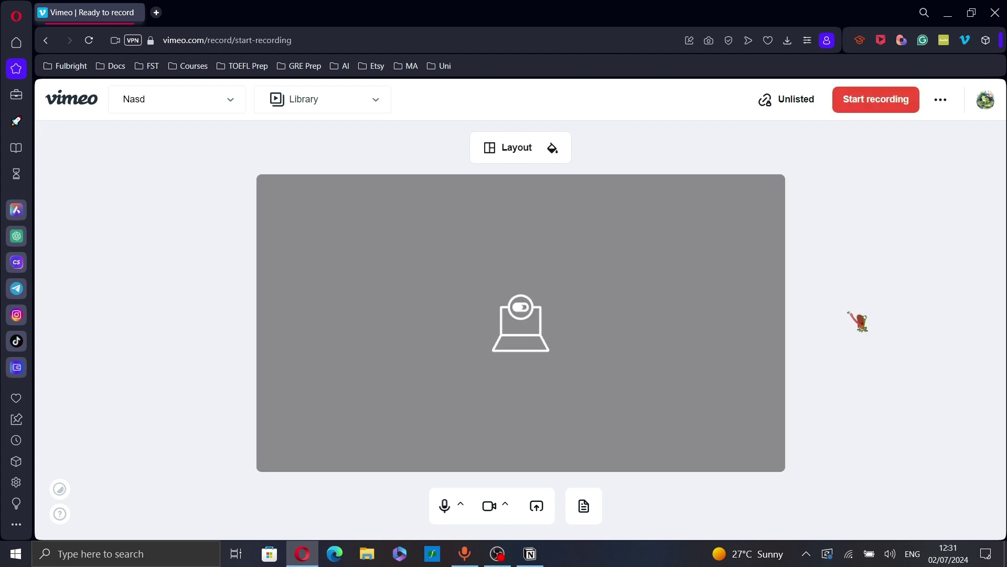
{"action": "left_click", "coordinate": [502, 150]}
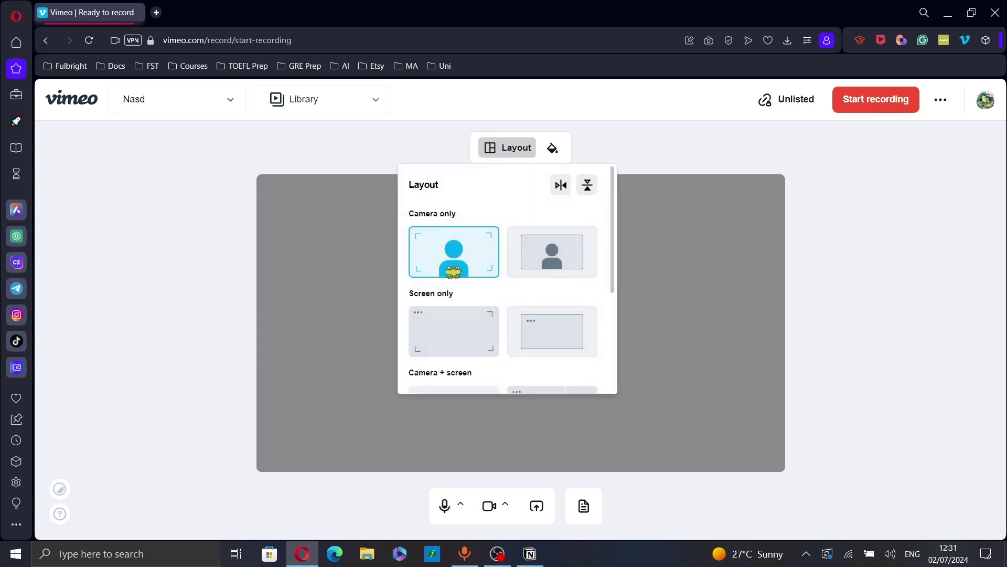
{"action": "scroll", "coordinate": [453, 271], "scroll_direction": "down", "scroll_amount": 2}
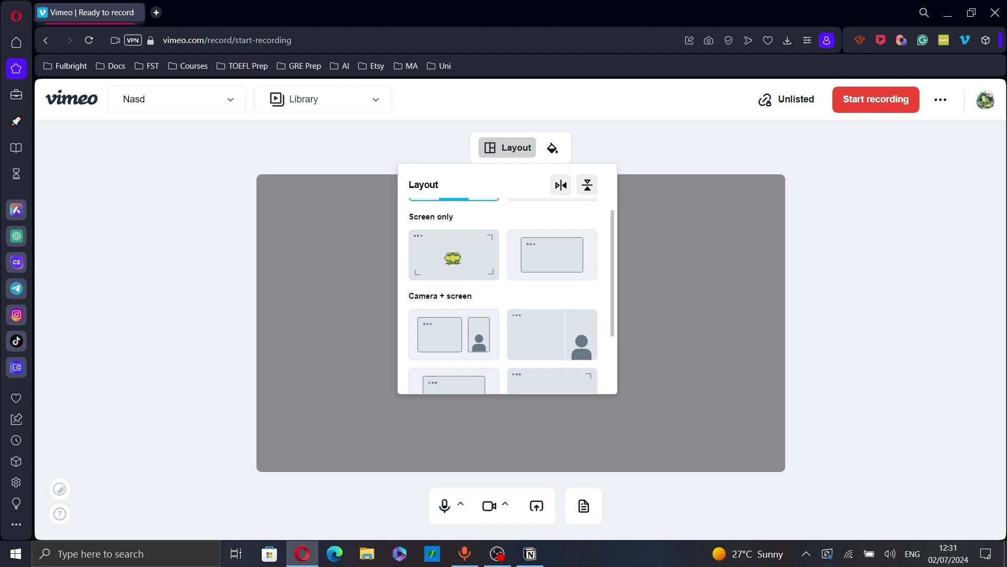
{"action": "scroll", "coordinate": [471, 323], "scroll_direction": "down", "scroll_amount": 1}
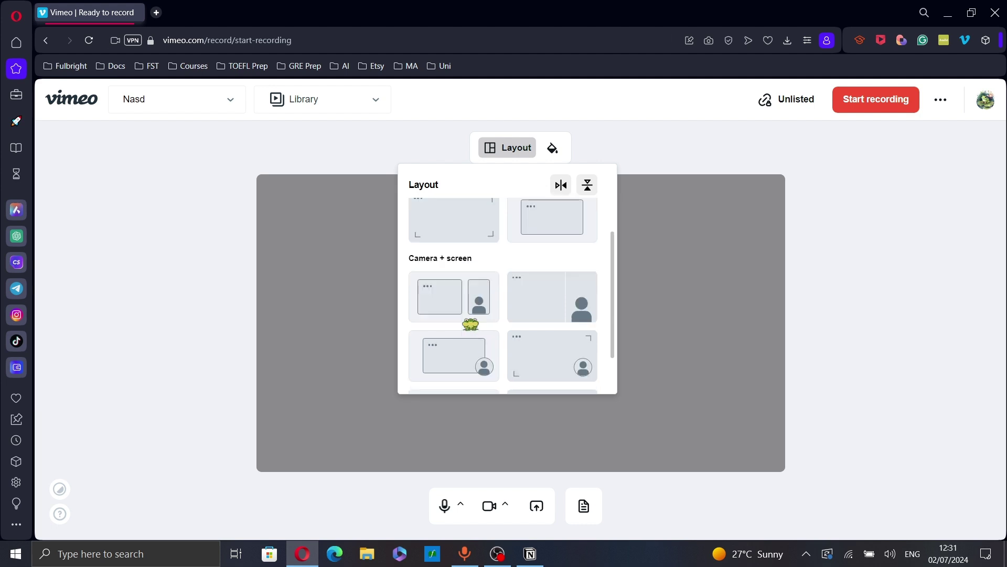
{"action": "scroll", "coordinate": [523, 308], "scroll_direction": "down", "scroll_amount": 1}
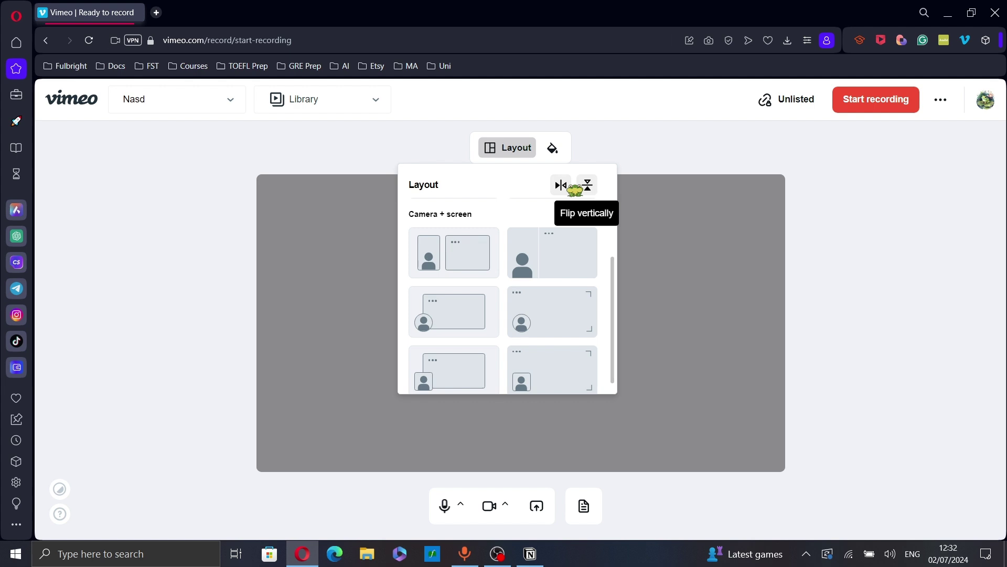
{"action": "left_click", "coordinate": [569, 186]}
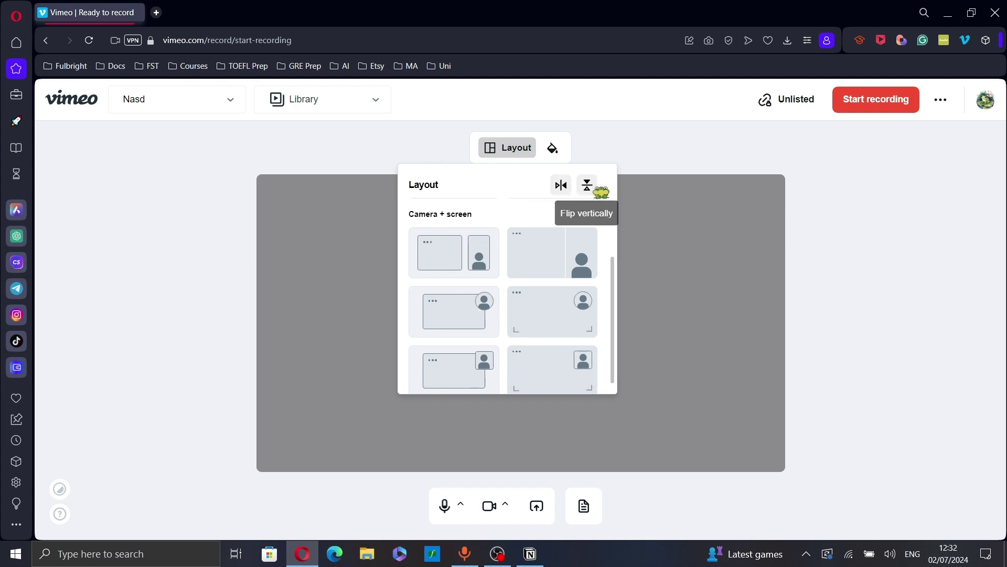
{"action": "left_click", "coordinate": [590, 187]}
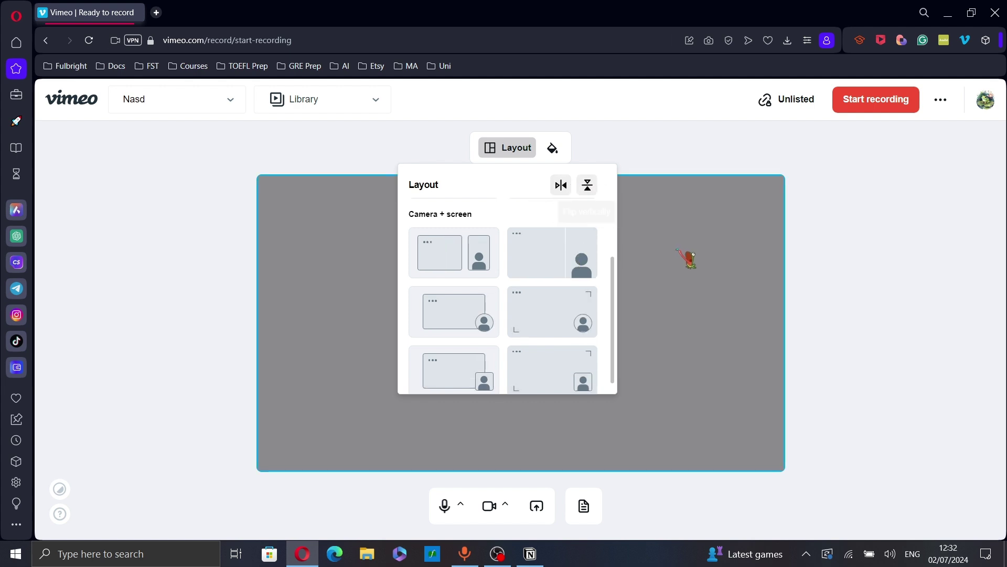
{"action": "left_click", "coordinate": [689, 257]}
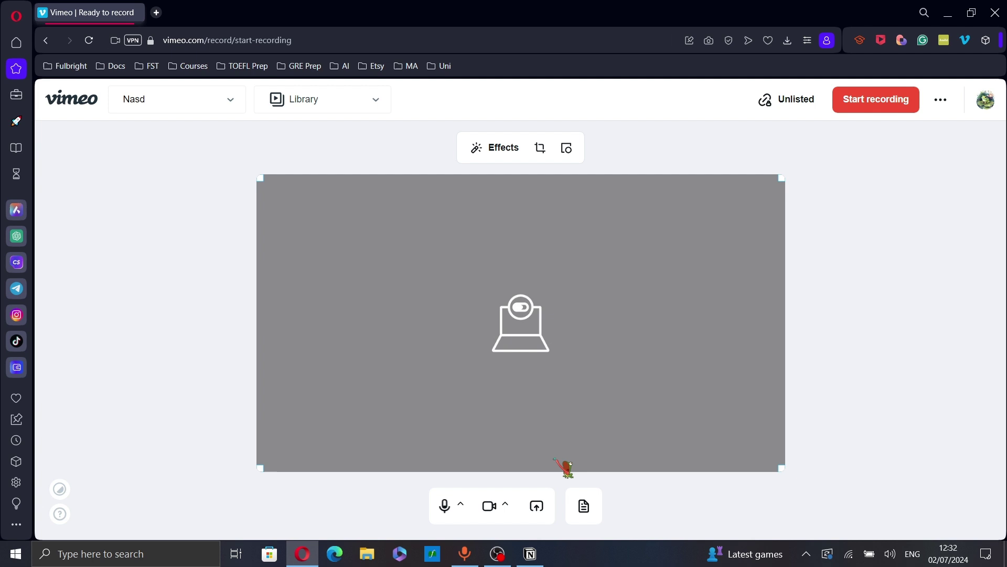
Share Your Entire Screen with the recorder and hide the sharing bar
{"action": "left_click", "coordinate": [536, 510]}
{"action": "left_click", "coordinate": [469, 209]}
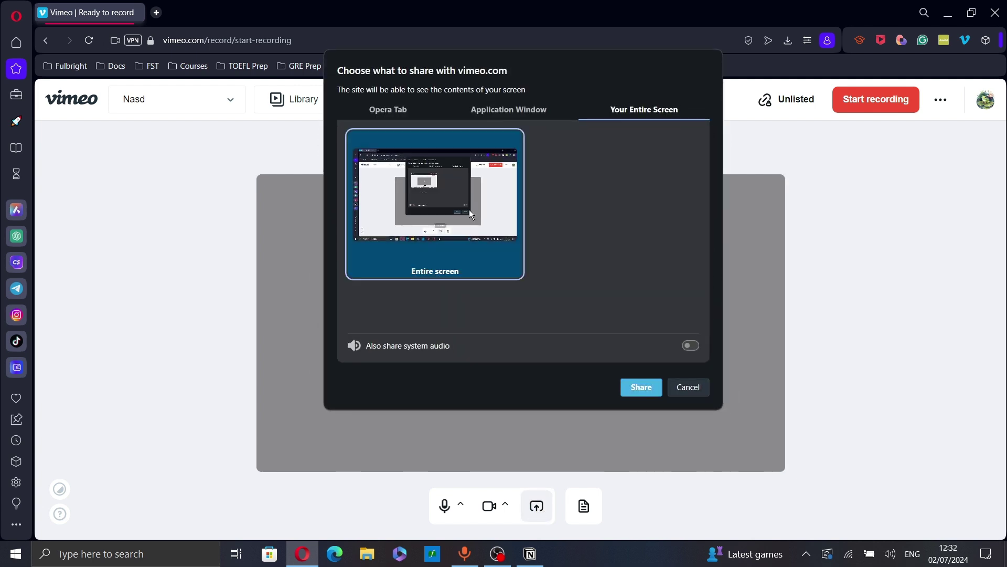
{"action": "left_click", "coordinate": [640, 389]}
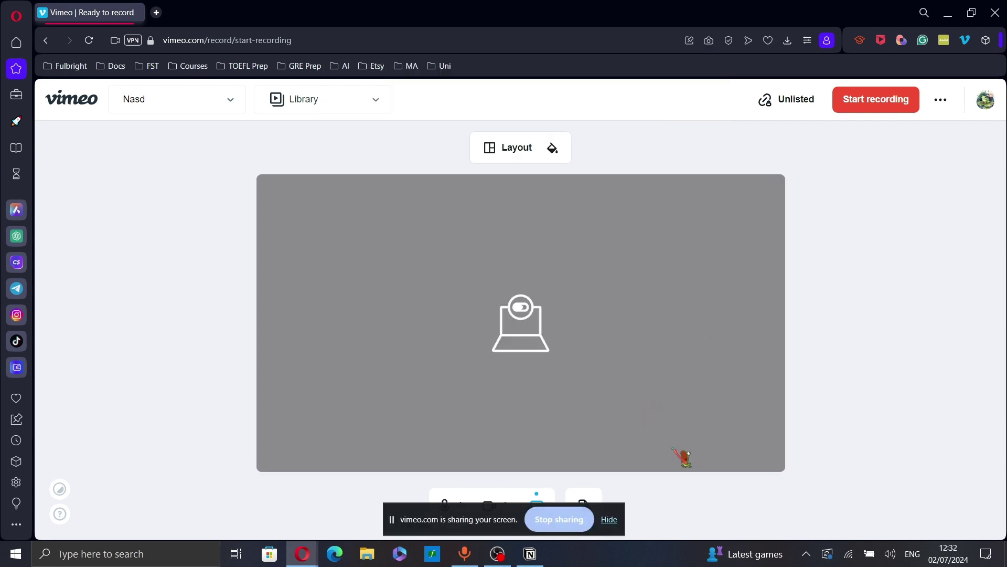
{"action": "left_click", "coordinate": [614, 522]}
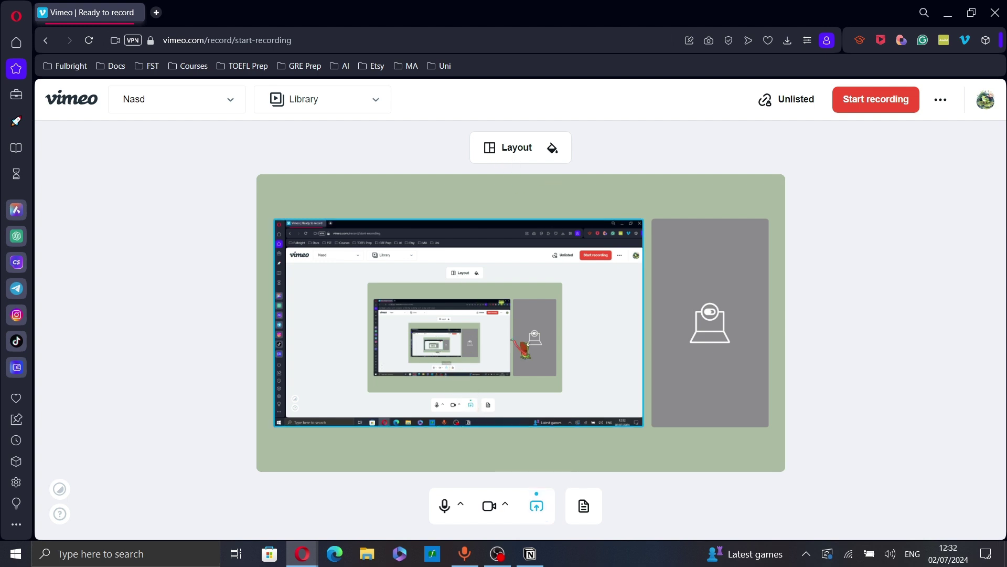
Change the recorder Layout to Screen only so the camera is off
{"action": "left_click", "coordinate": [516, 158]}
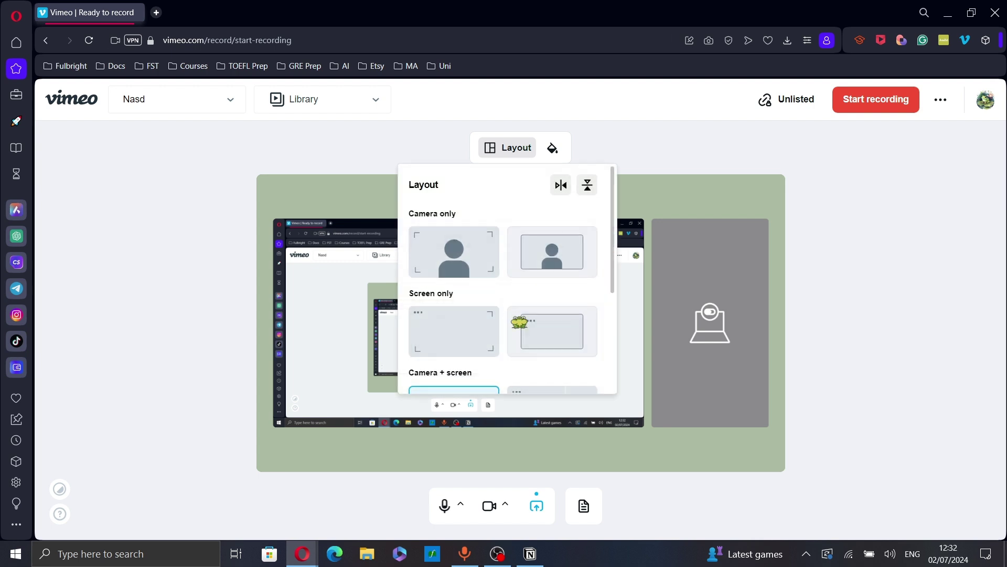
{"action": "scroll", "coordinate": [519, 321], "scroll_direction": "down", "scroll_amount": 1}
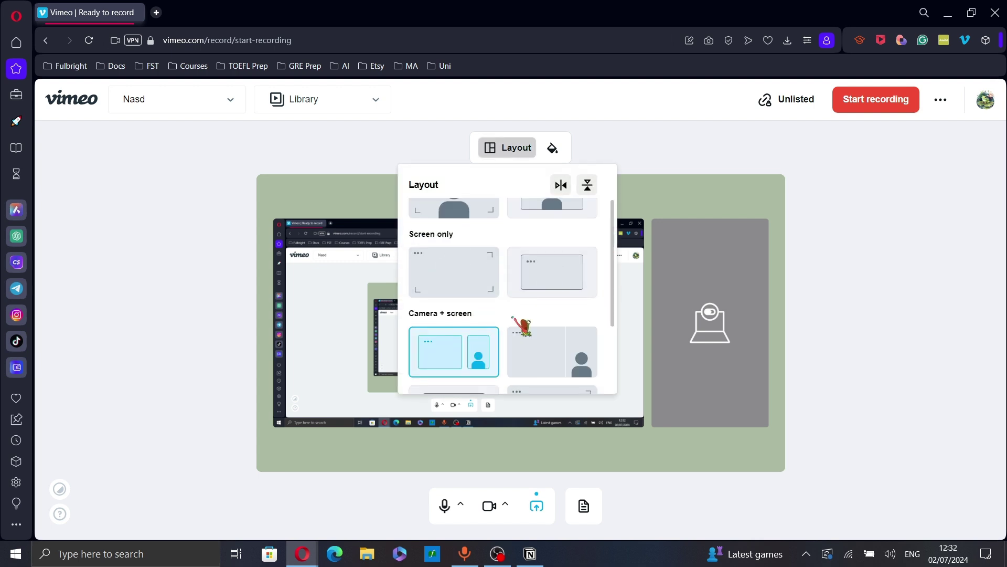
{"action": "scroll", "coordinate": [519, 323], "scroll_direction": "up", "scroll_amount": 1}
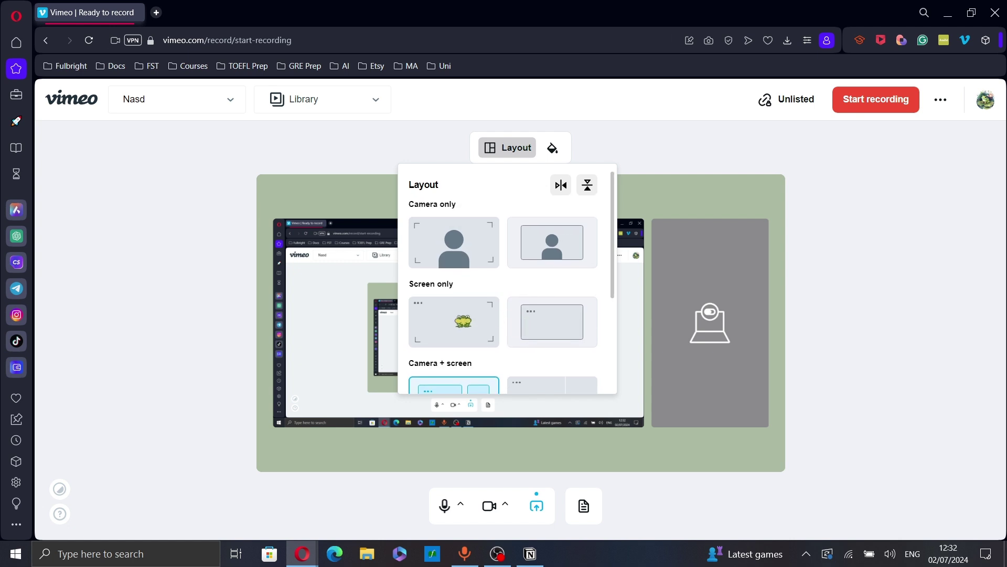
{"action": "left_click", "coordinate": [462, 321]}
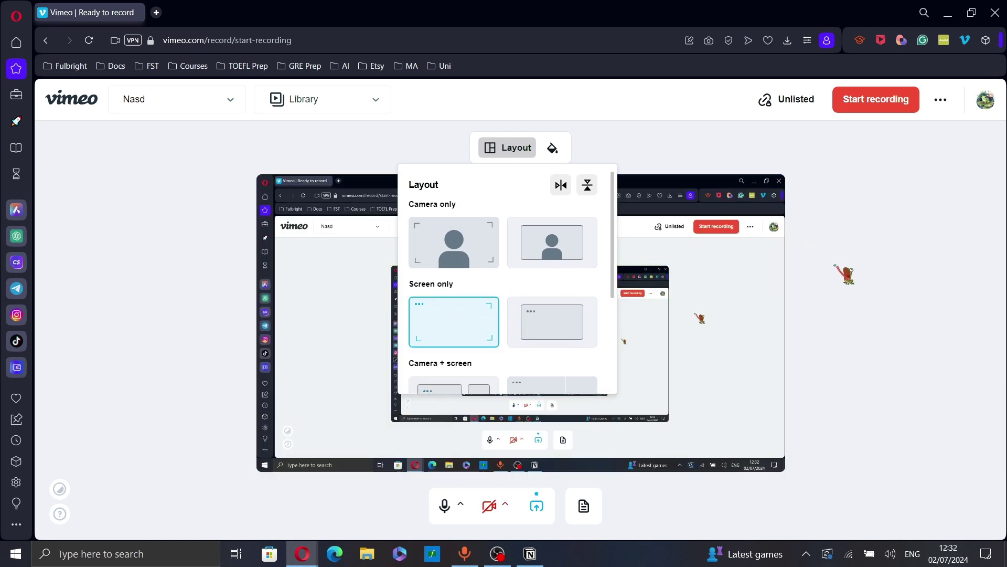
{"action": "left_click", "coordinate": [839, 268]}
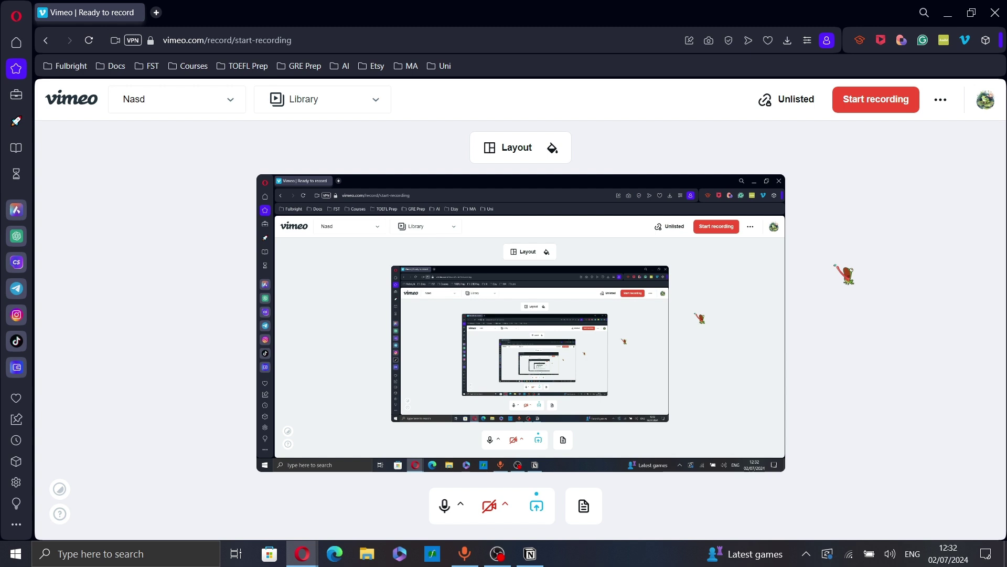
Record a roughly 14-second screen-only clip and stop it to save it to the library
{"action": "left_click", "coordinate": [859, 112]}
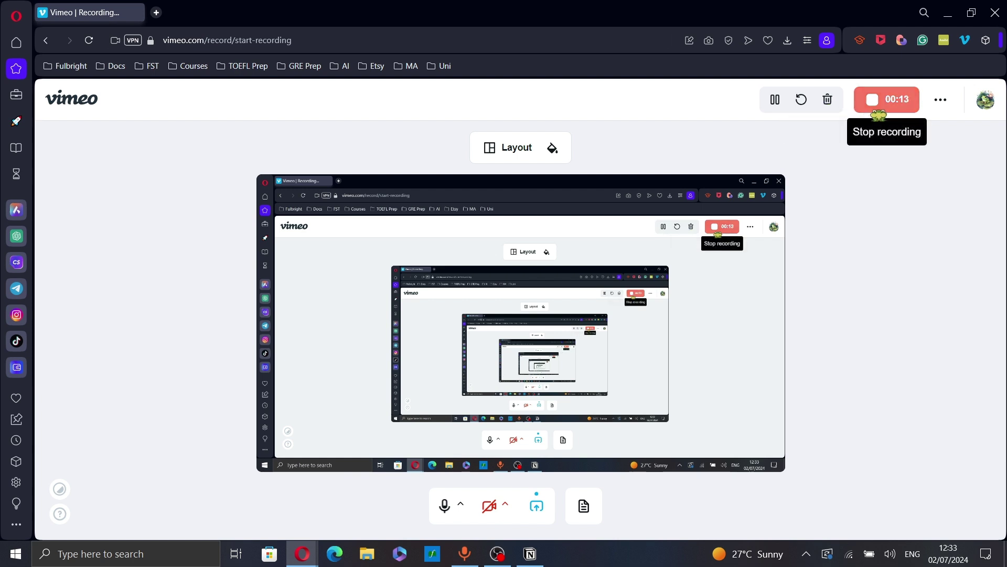
{"action": "left_click", "coordinate": [878, 110]}
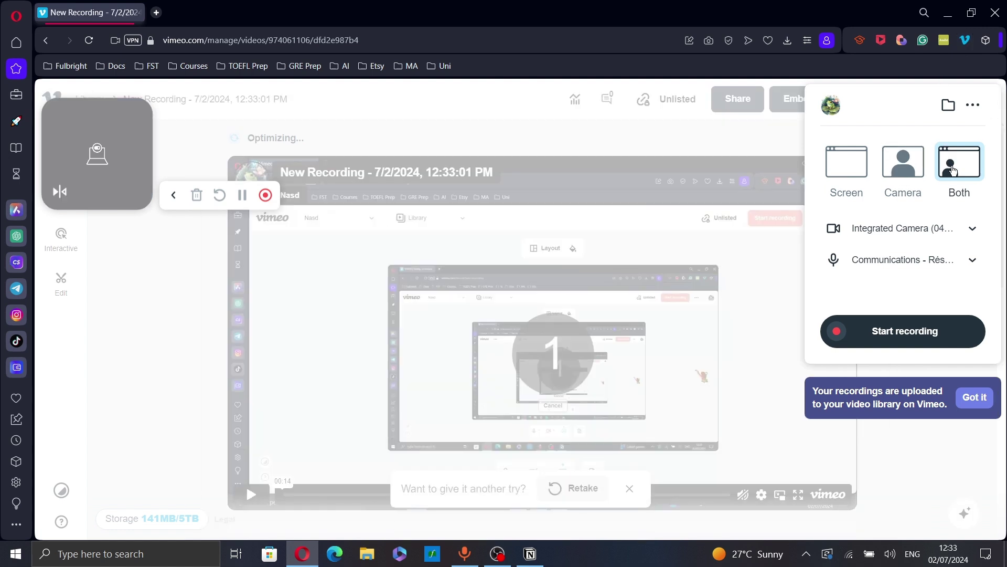
Switch the Vimeo Record extension to Screen mode, keeping the Communications microphone
{"action": "left_click", "coordinate": [902, 165]}
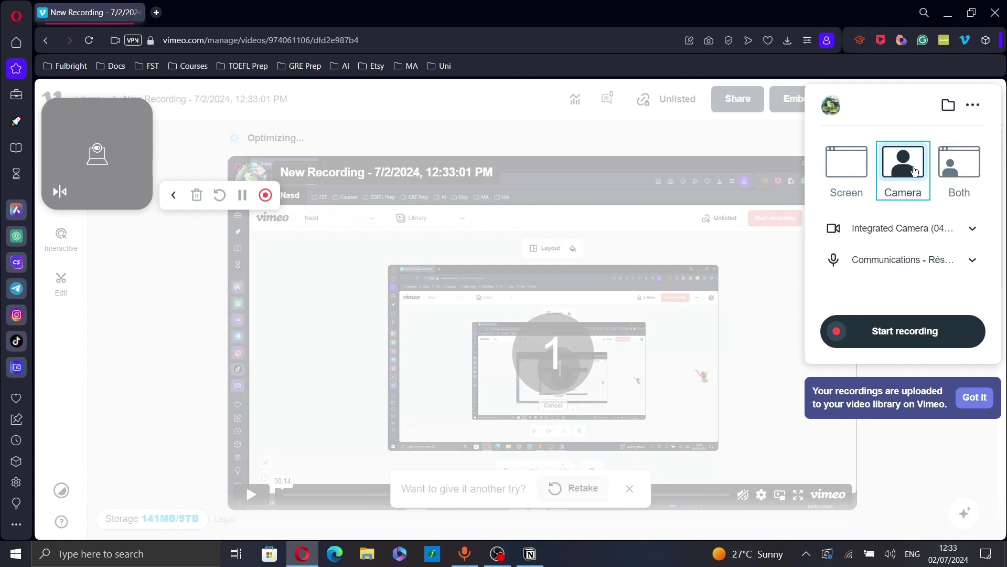
{"action": "left_click", "coordinate": [835, 171]}
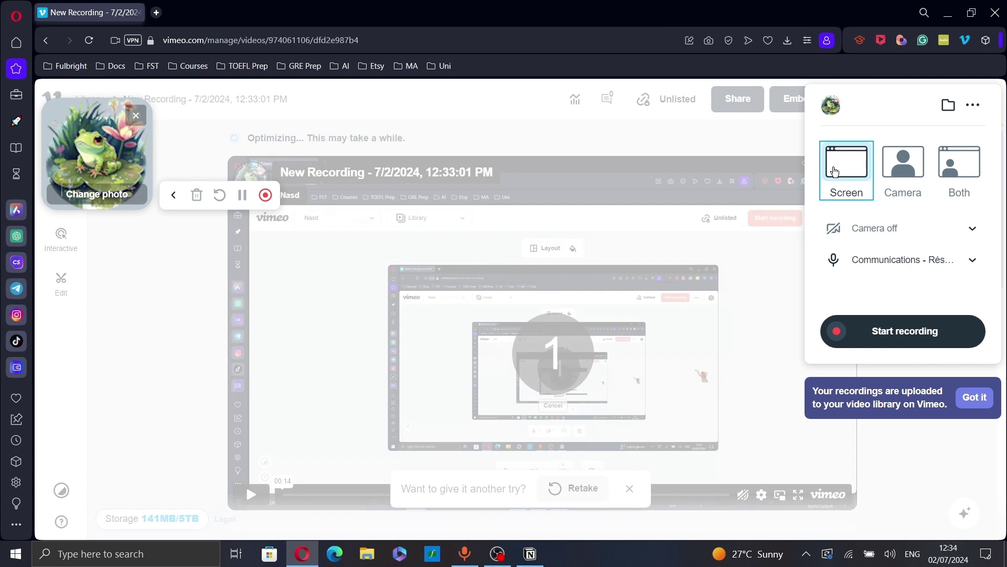
{"action": "left_click", "coordinate": [974, 259]}
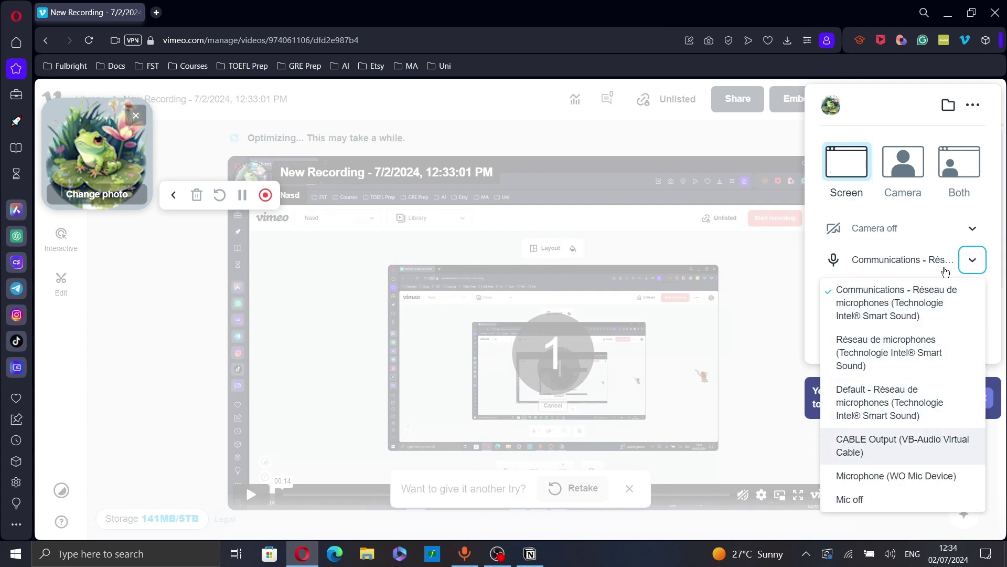
{"action": "left_click", "coordinate": [971, 261]}
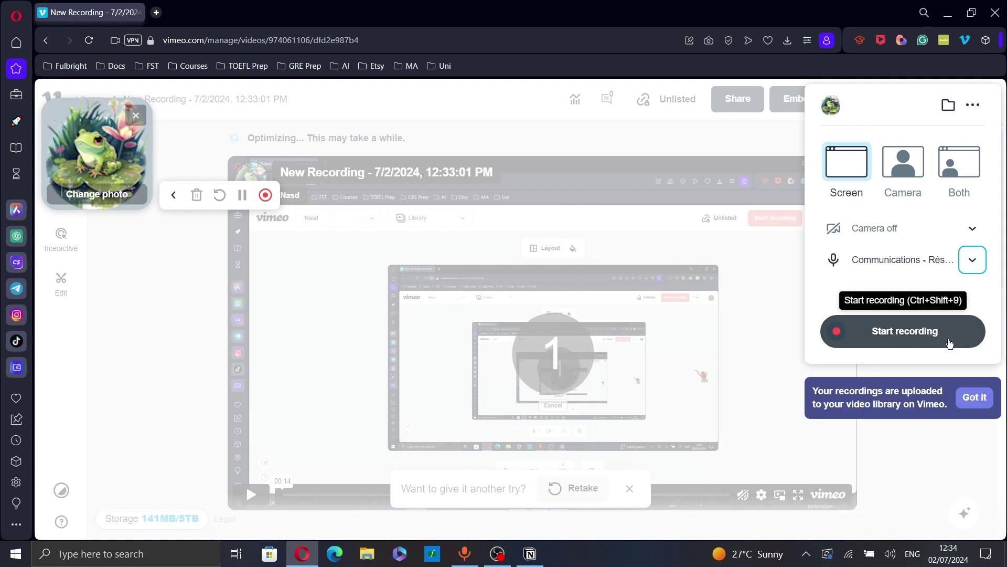
Record about 16 seconds of the entire screen with the extension, then stop to upload it
{"action": "left_click", "coordinate": [265, 198]}
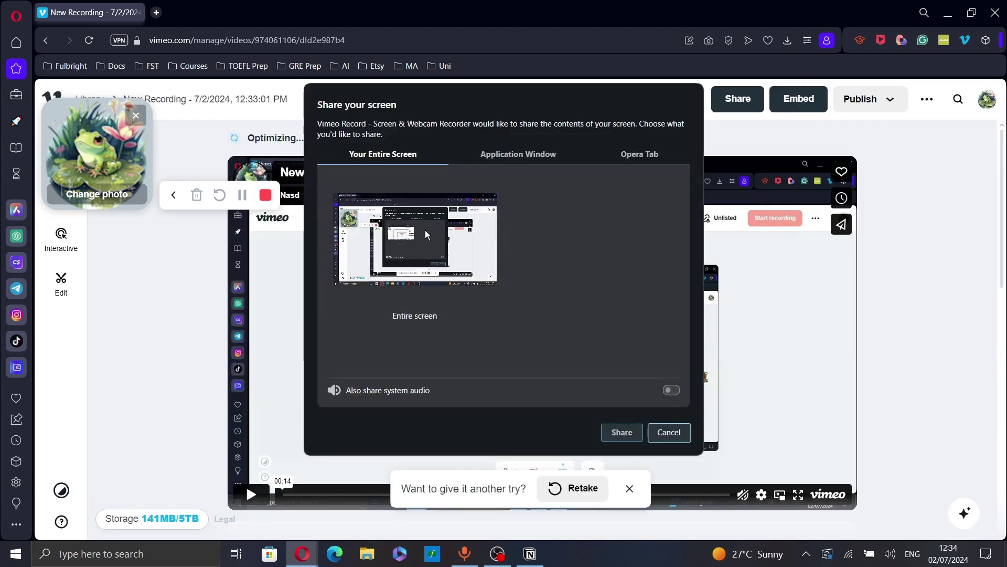
{"action": "left_click", "coordinate": [425, 230]}
{"action": "left_click", "coordinate": [637, 431]}
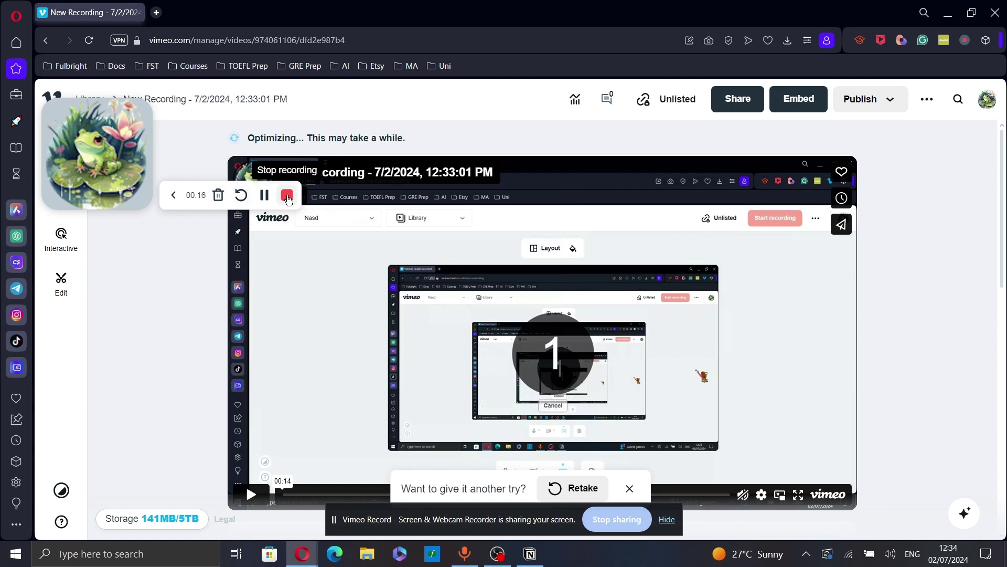
{"action": "left_click", "coordinate": [288, 196]}
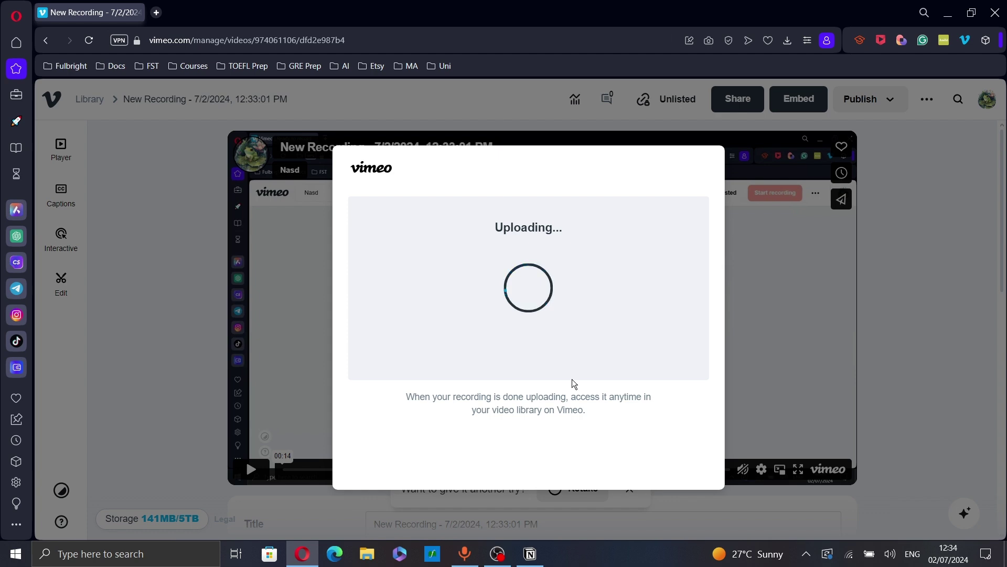
Scroll through the 12:34:10 PM recording's Title, Description and Thumbnail fields and back up
{"action": "scroll", "coordinate": [871, 236], "scroll_direction": "down", "scroll_amount": 8}
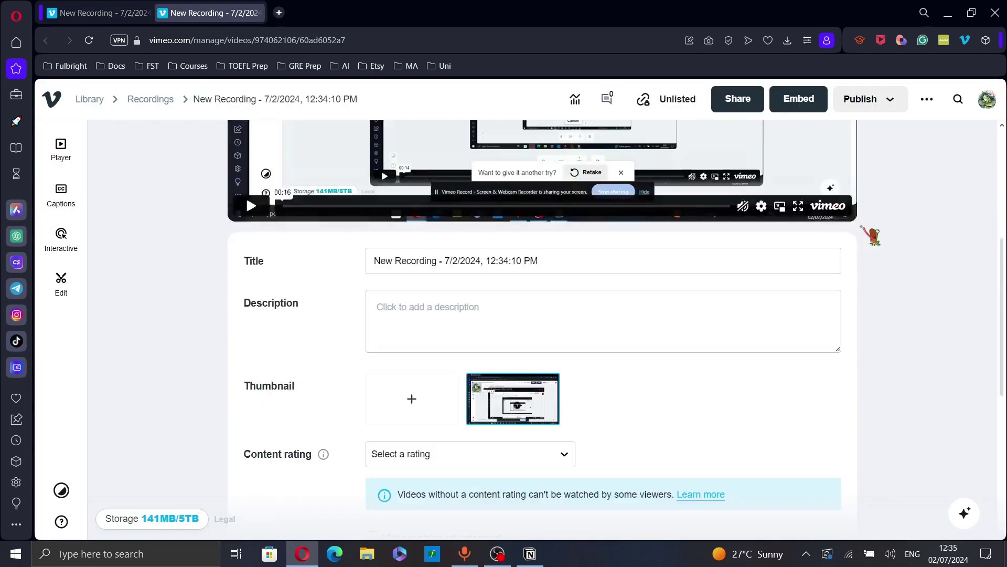
{"action": "scroll", "coordinate": [618, 198], "scroll_direction": "up", "scroll_amount": 2}
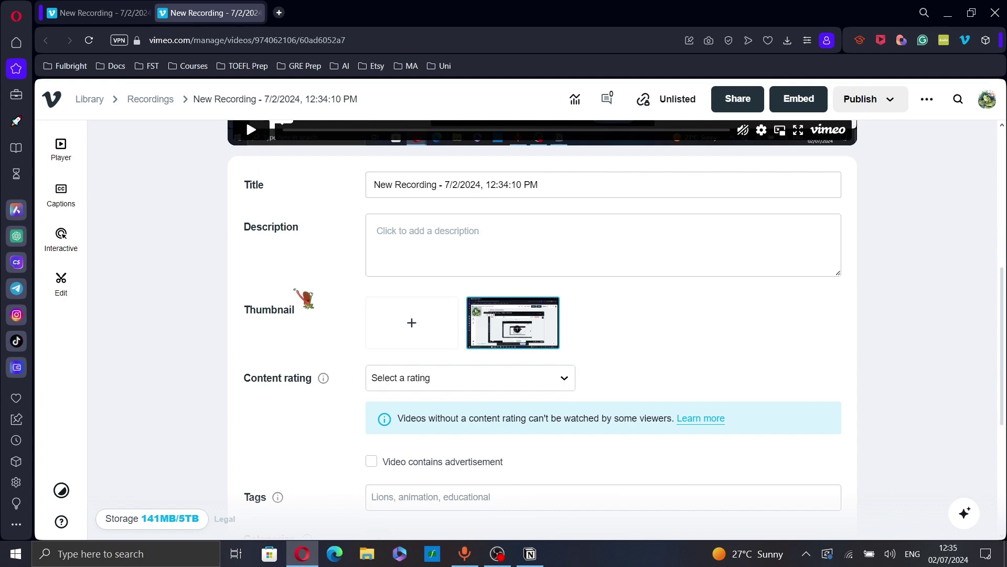
{"action": "scroll", "coordinate": [315, 323], "scroll_direction": "down", "scroll_amount": 2}
{"action": "scroll", "coordinate": [315, 323], "scroll_direction": "down", "scroll_amount": 3}
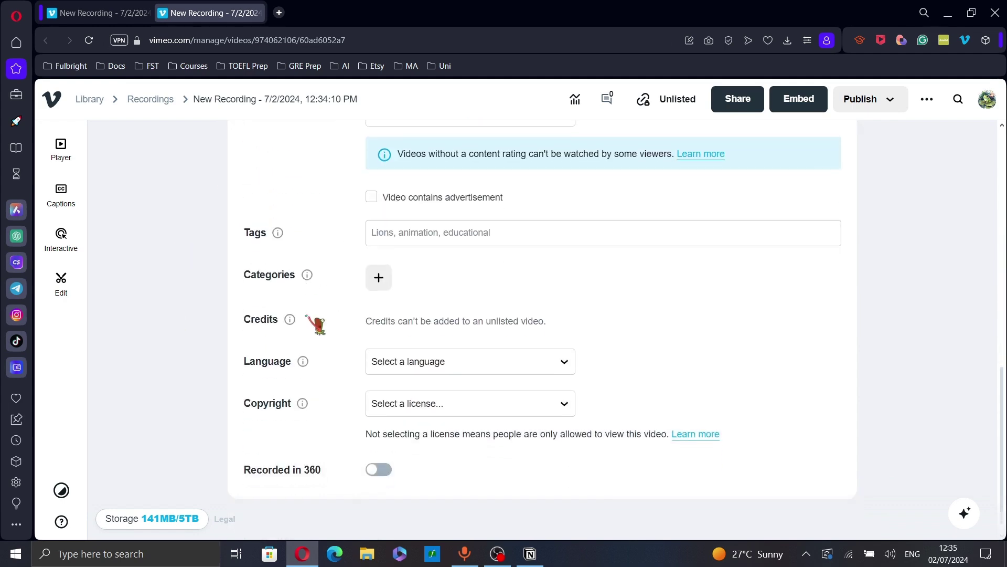
{"action": "scroll", "coordinate": [315, 322], "scroll_direction": "up", "scroll_amount": 7}
{"action": "scroll", "coordinate": [477, 250], "scroll_direction": "up", "scroll_amount": 4}
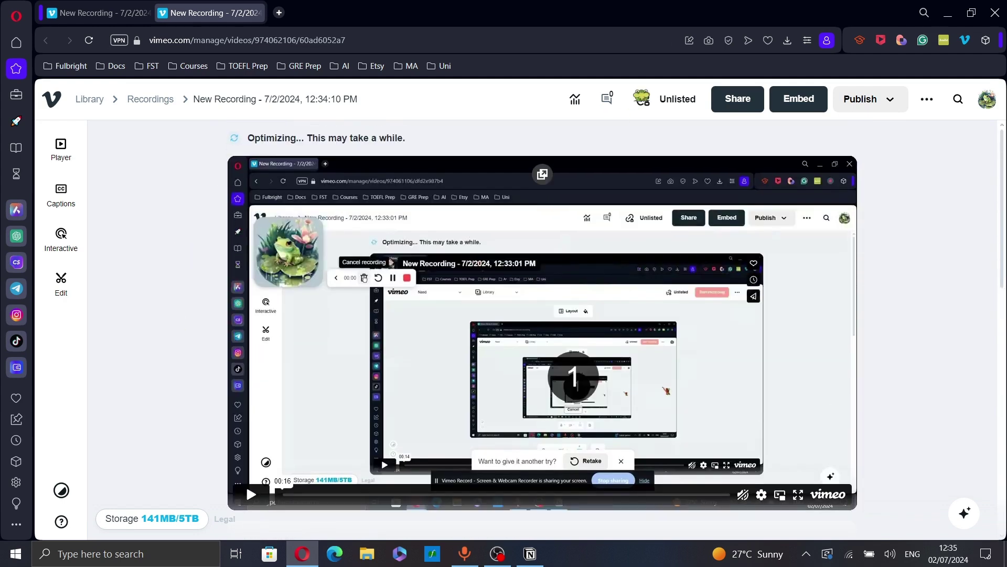
Show the 12:34:10 PM recording's embed code in the Share dialog's Embed tab
{"action": "left_click", "coordinate": [738, 99]}
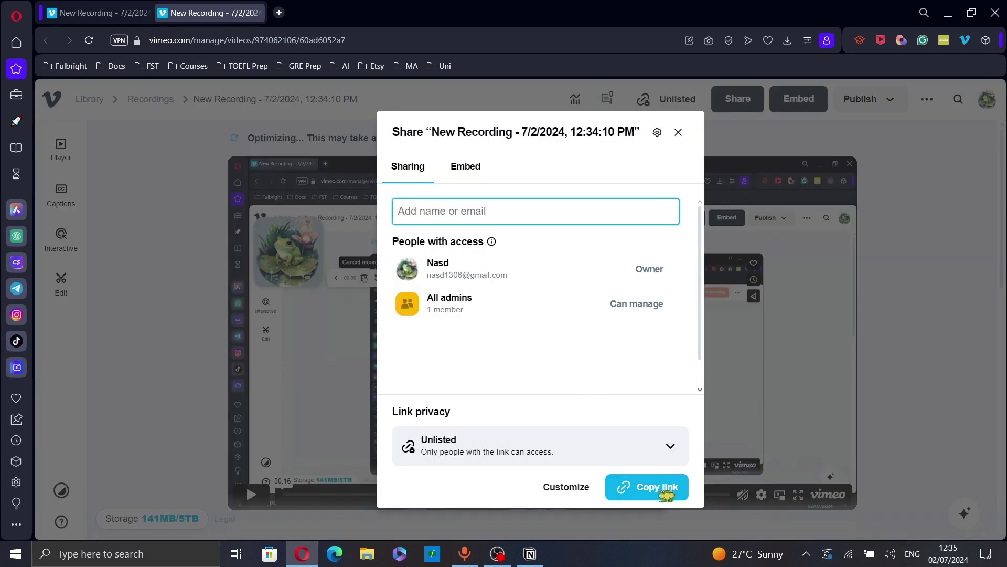
{"action": "left_click", "coordinate": [469, 166]}
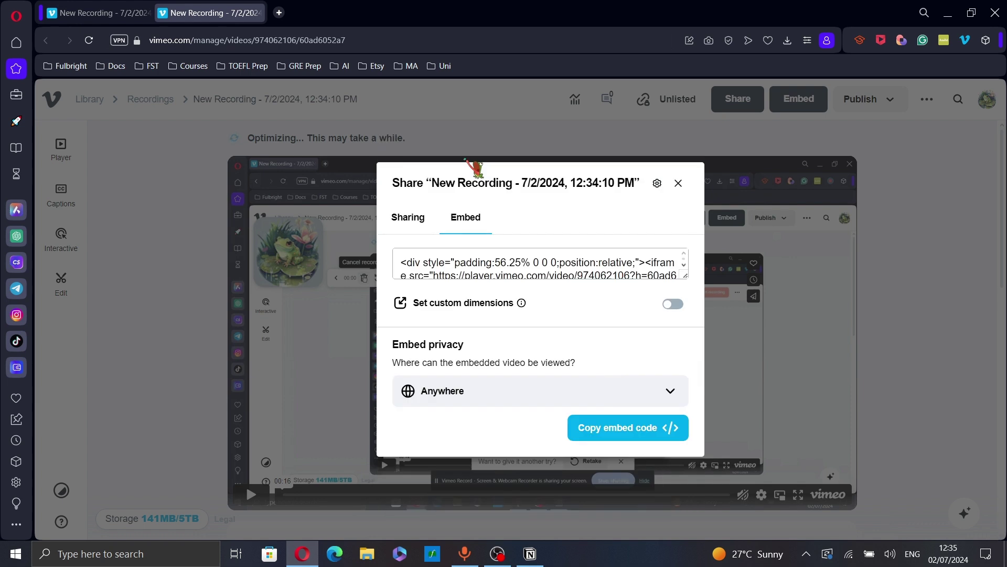